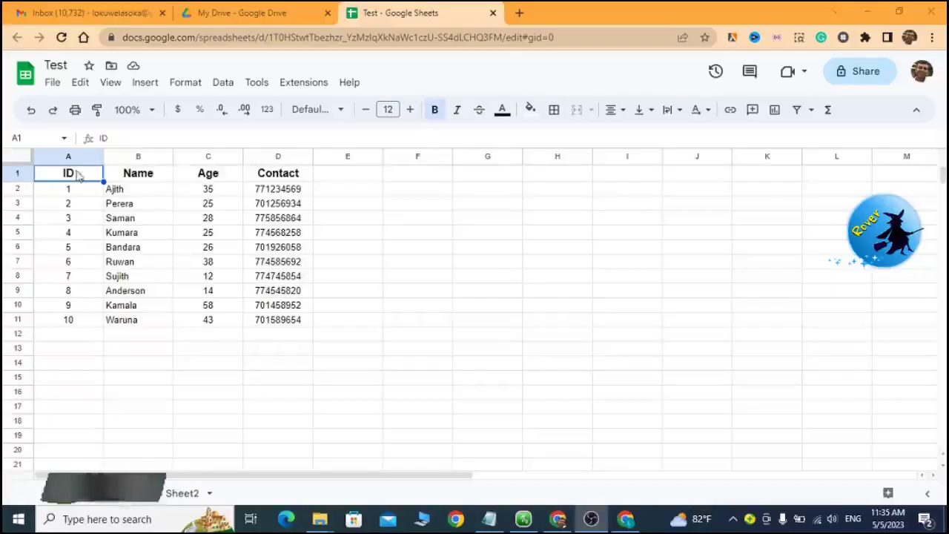
Select the ID, Name, Age and Contact table in A1:D11 on Sheet1.
drag(74, 172, 281, 305)
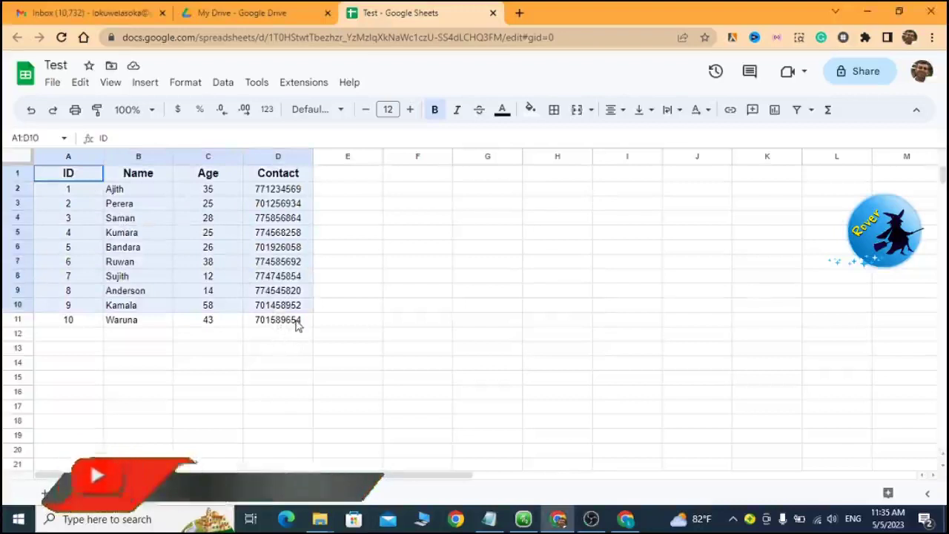
click(297, 327)
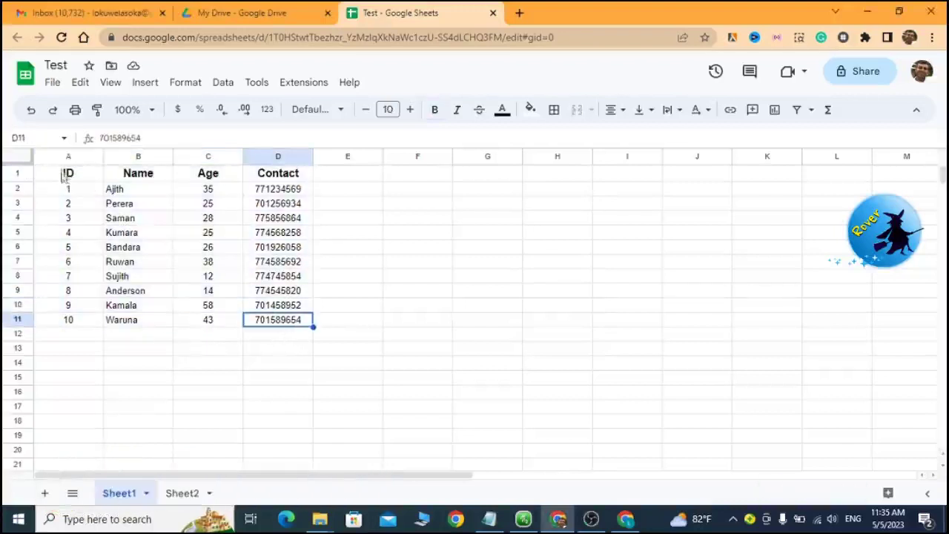
drag(68, 178, 68, 189)
drag(189, 236, 289, 328)
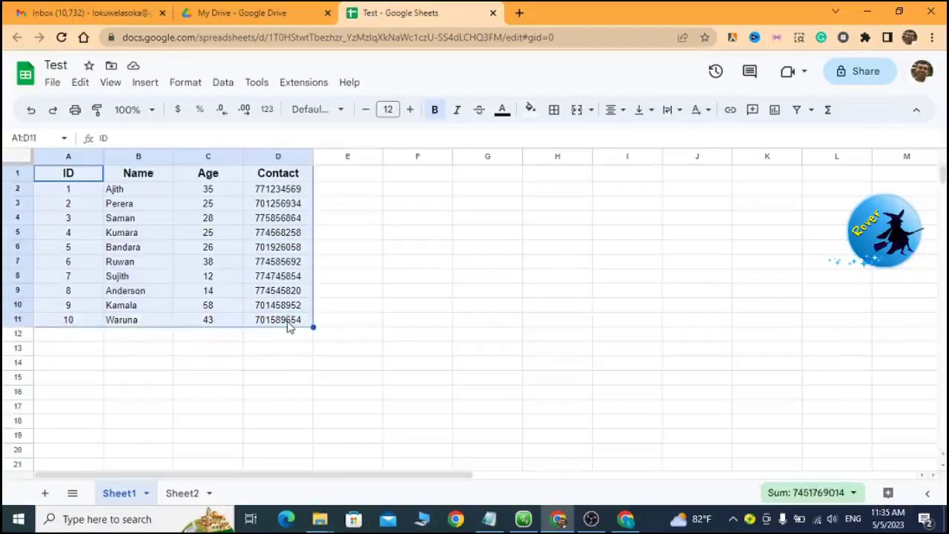
Show that Sheet2 is empty, then return to Sheet1 and deselect the table.
click(175, 501)
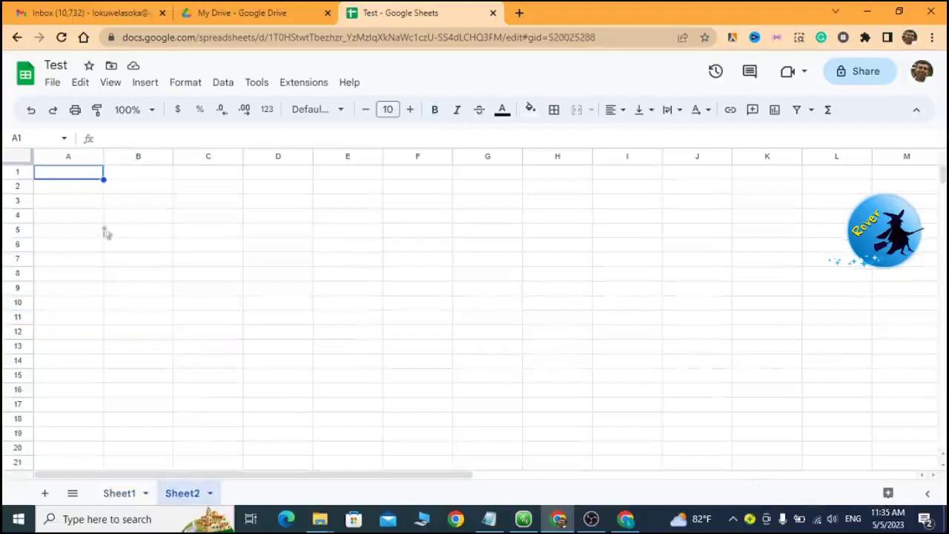
mouse_move(72, 172)
mouse_down()
mouse_move(176, 253)
mouse_move(272, 363)
mouse_up()
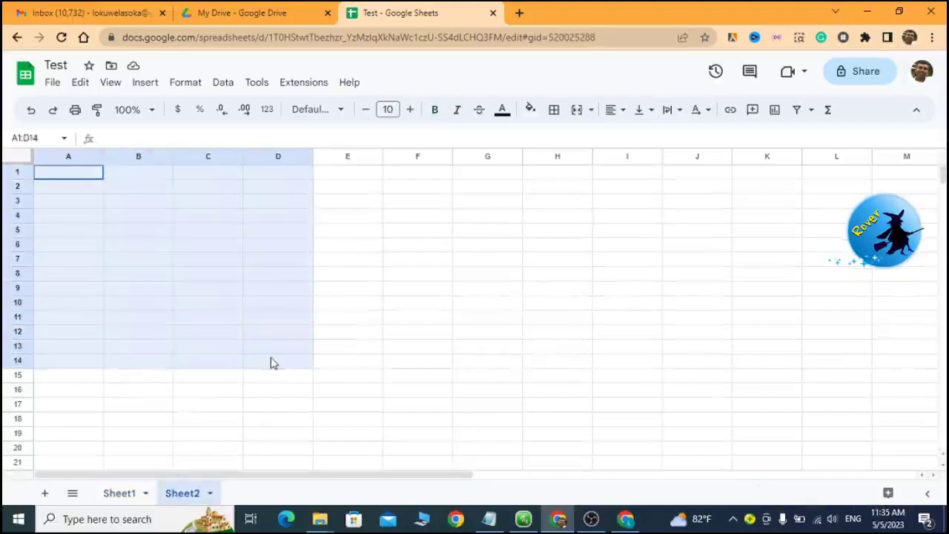
click(121, 500)
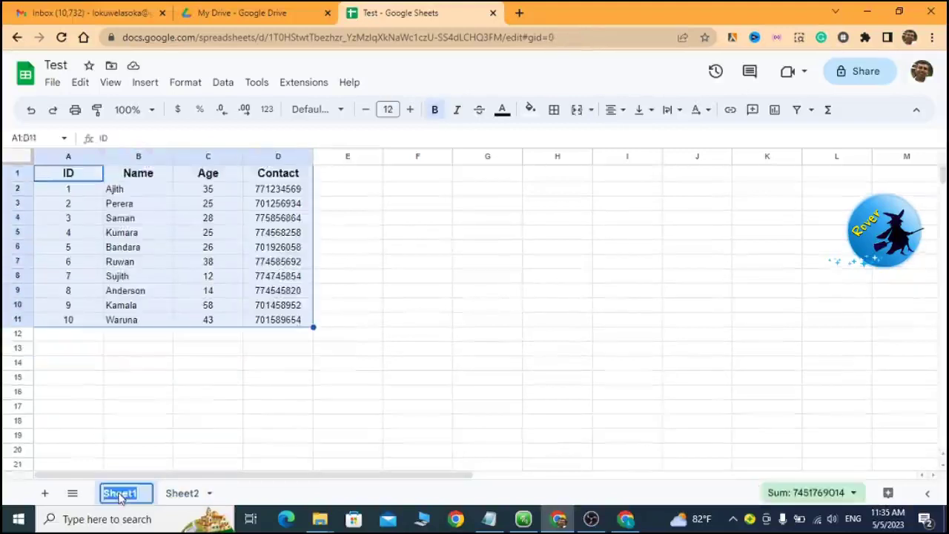
click(406, 297)
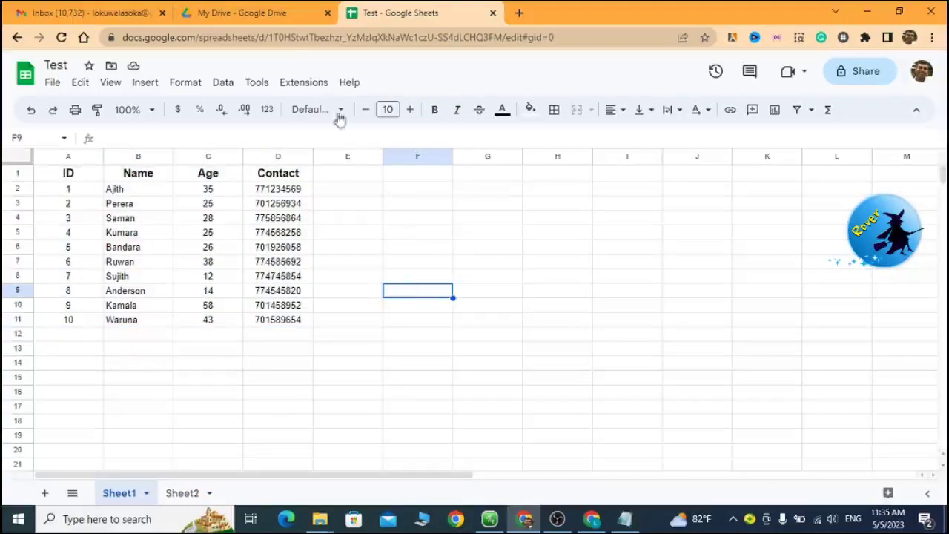
Open Apps Script from Extensions and add a new script file named Test.gs.
click(304, 87)
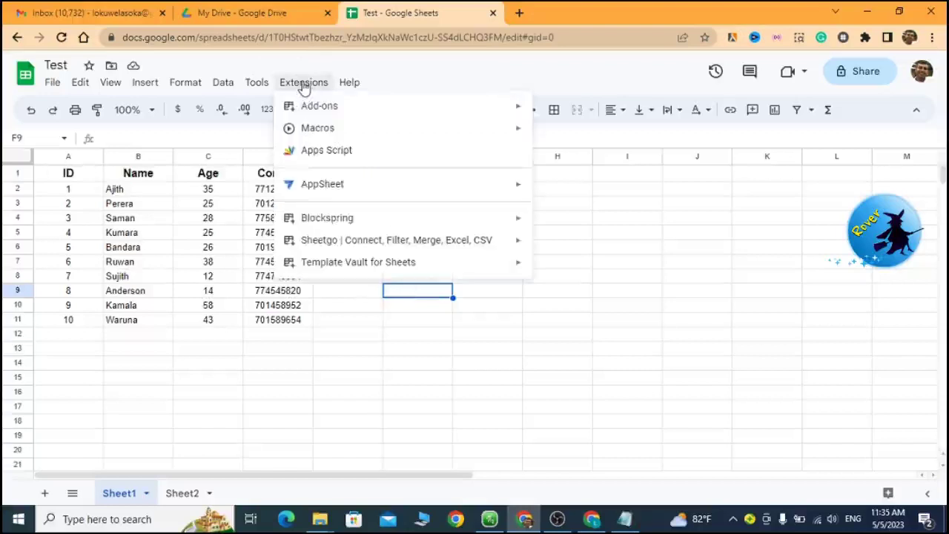
click(327, 150)
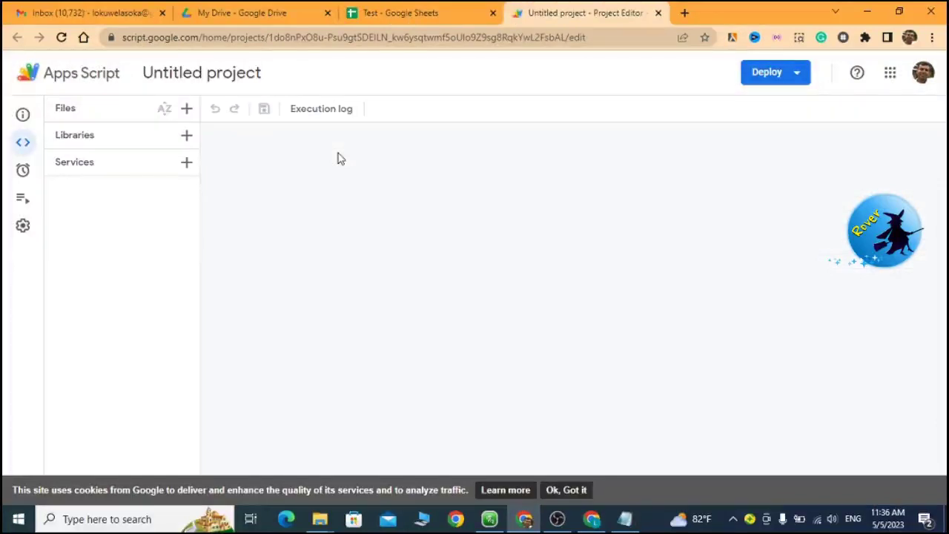
click(186, 110)
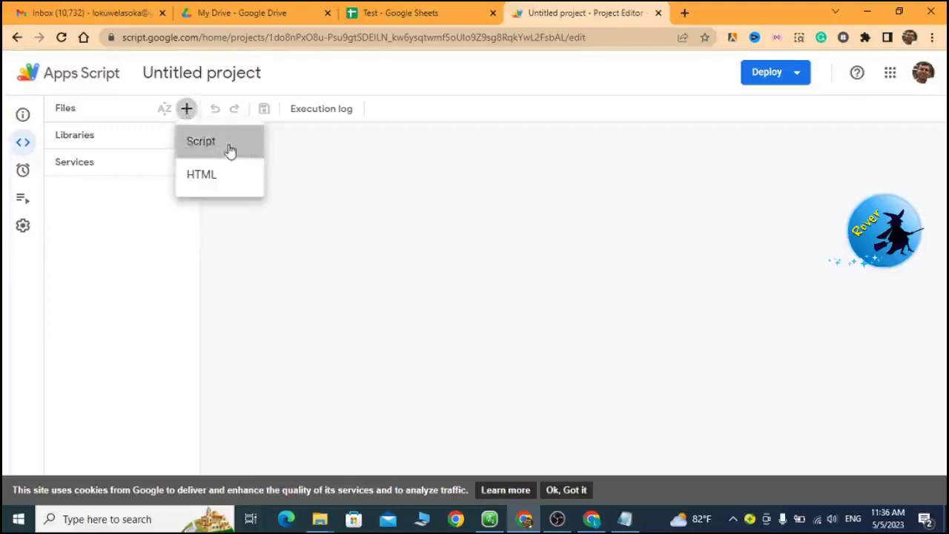
click(230, 149)
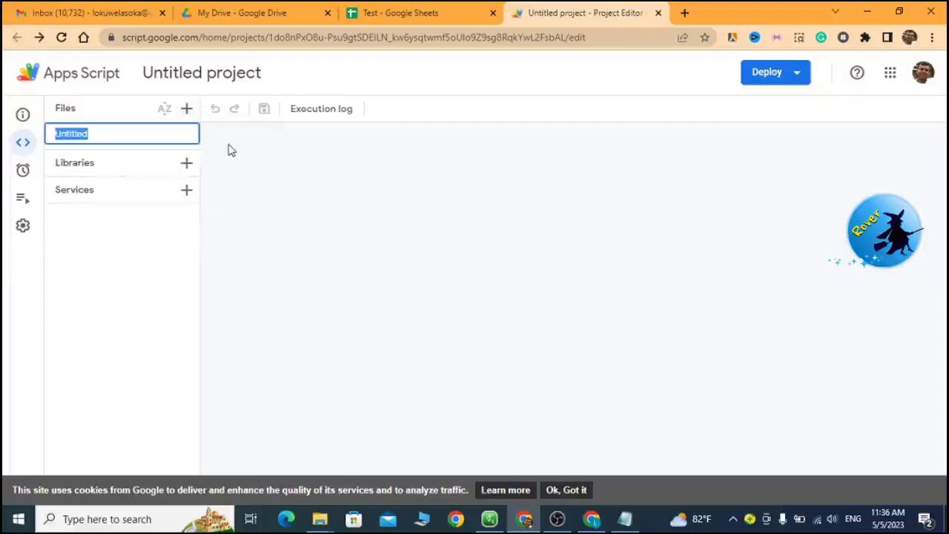
text(TE)
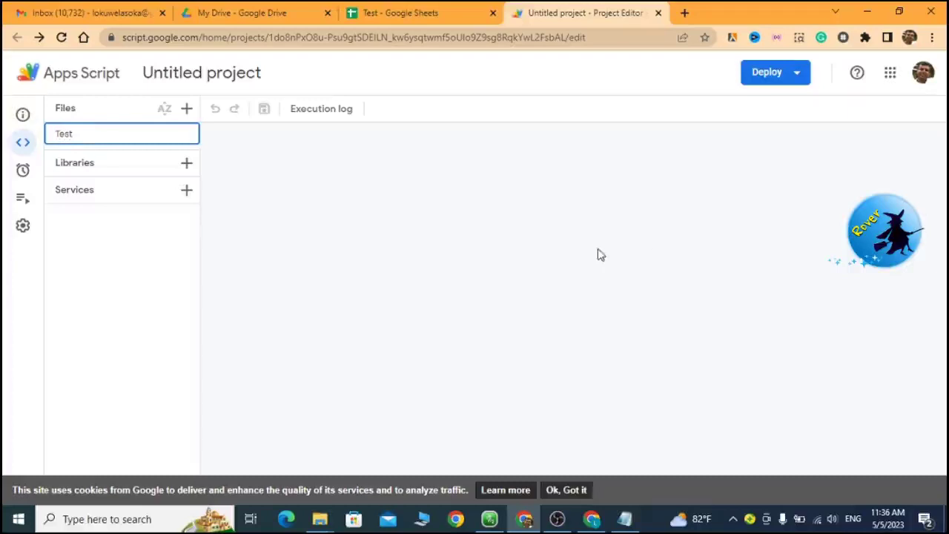
key(Return)
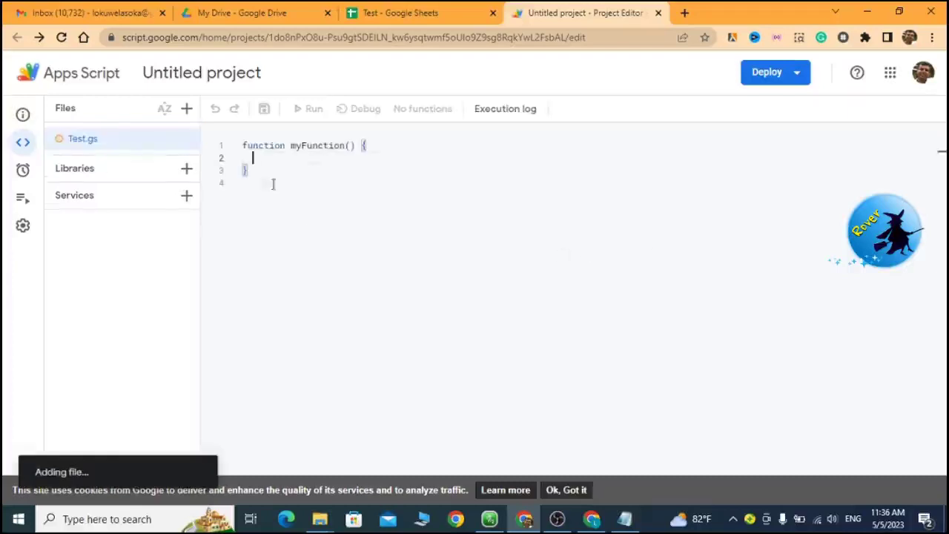
drag(261, 176, 233, 140)
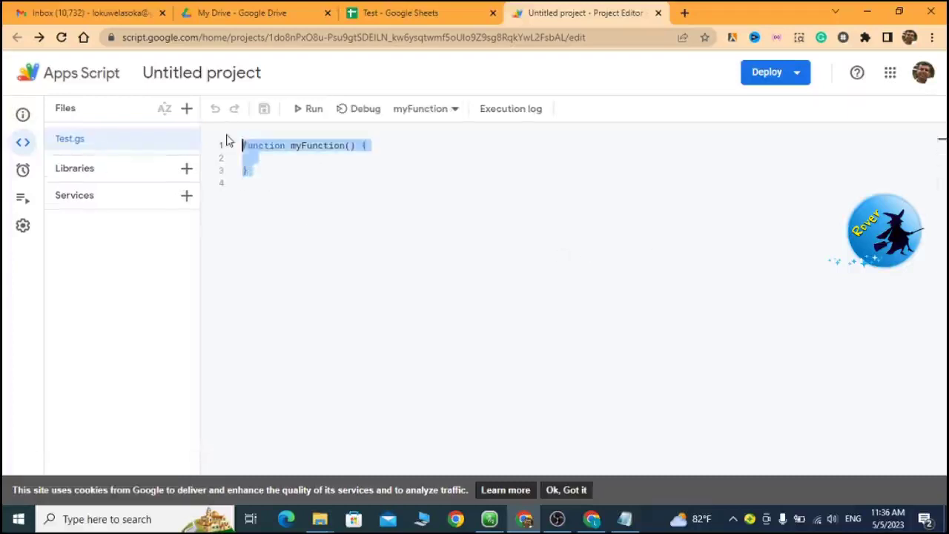
Replace myFunction with the sendTable code from Notepad, which copies Sheet1's A1:D11 to Sheet2.
key(BackSpace)
click(611, 516)
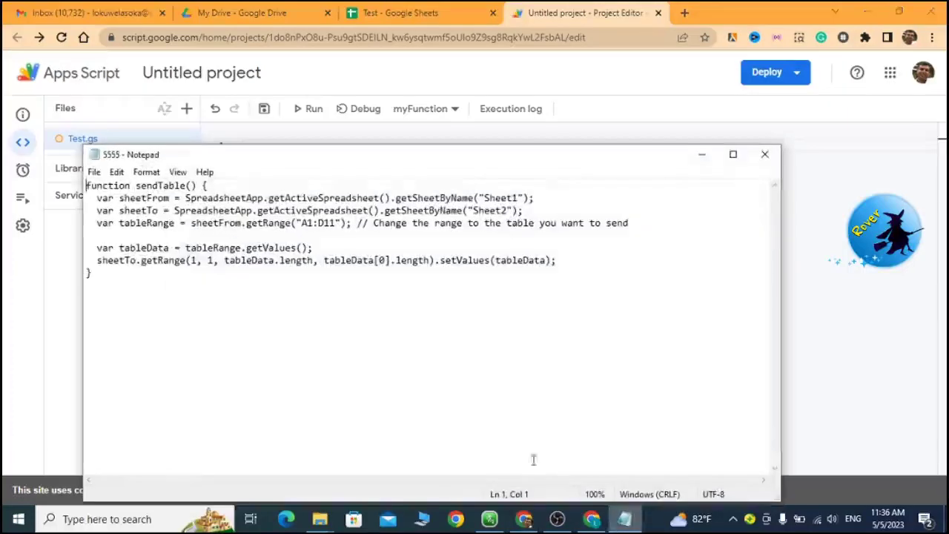
drag(86, 186, 205, 302)
key(ctrl+c)
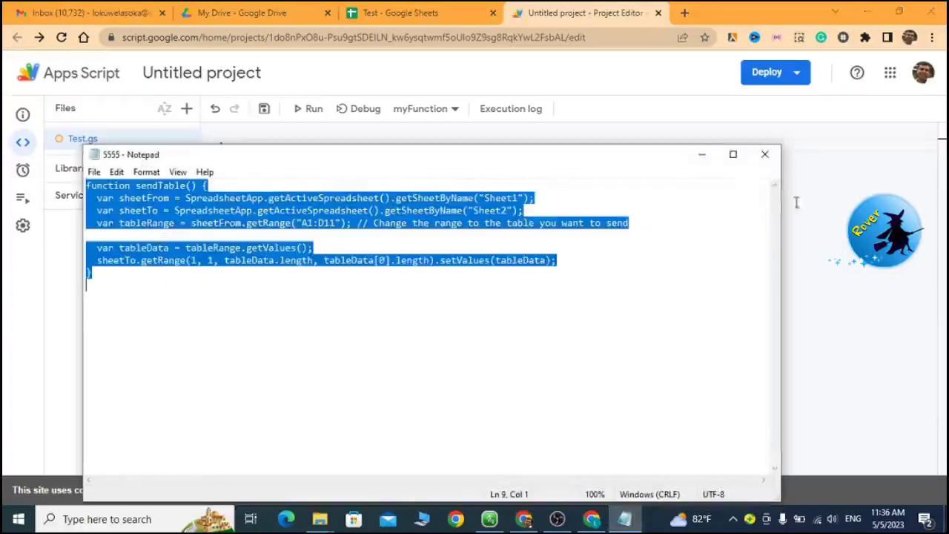
click(701, 154)
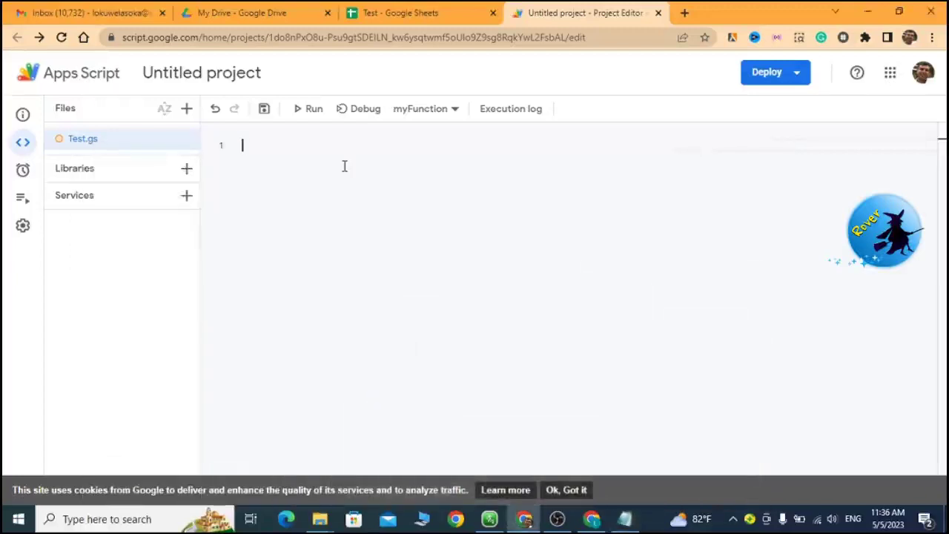
key(ctrl+v)
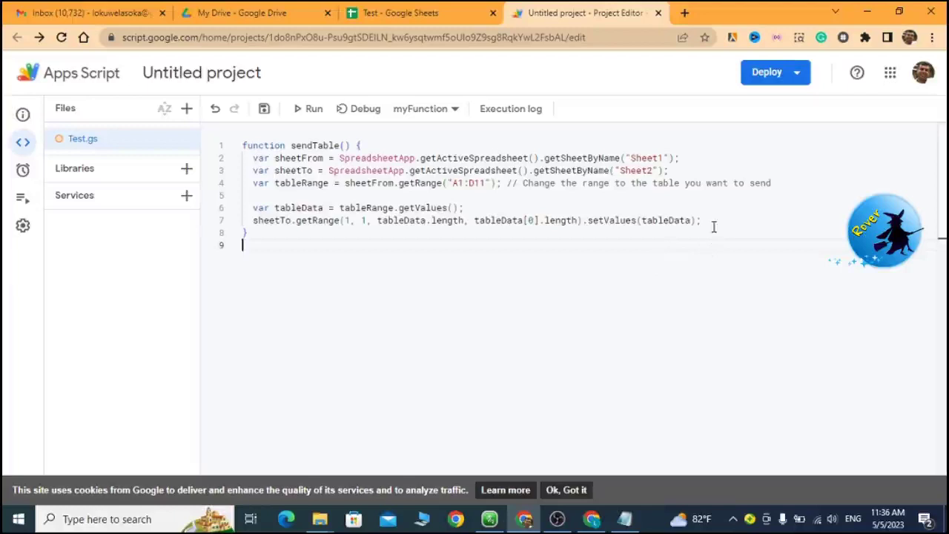
drag(713, 223, 342, 131)
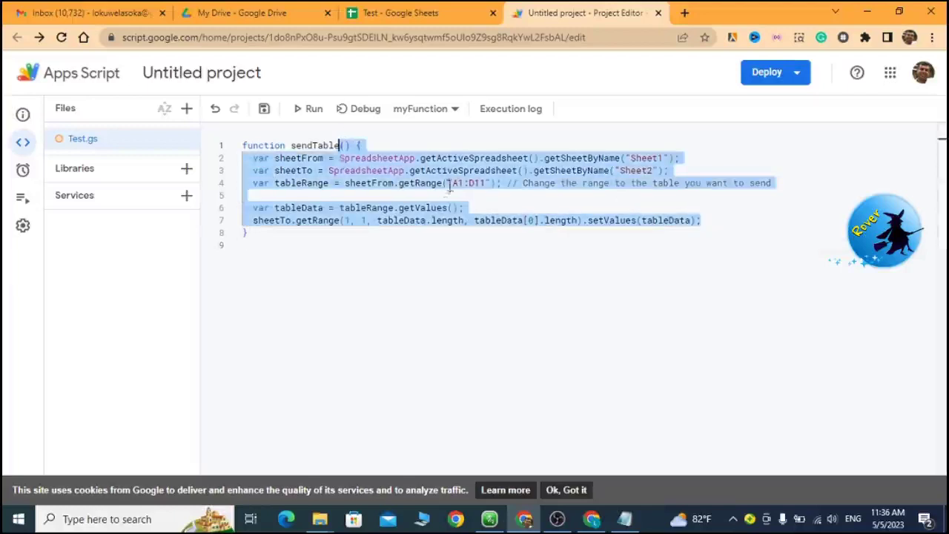
drag(485, 183, 442, 183)
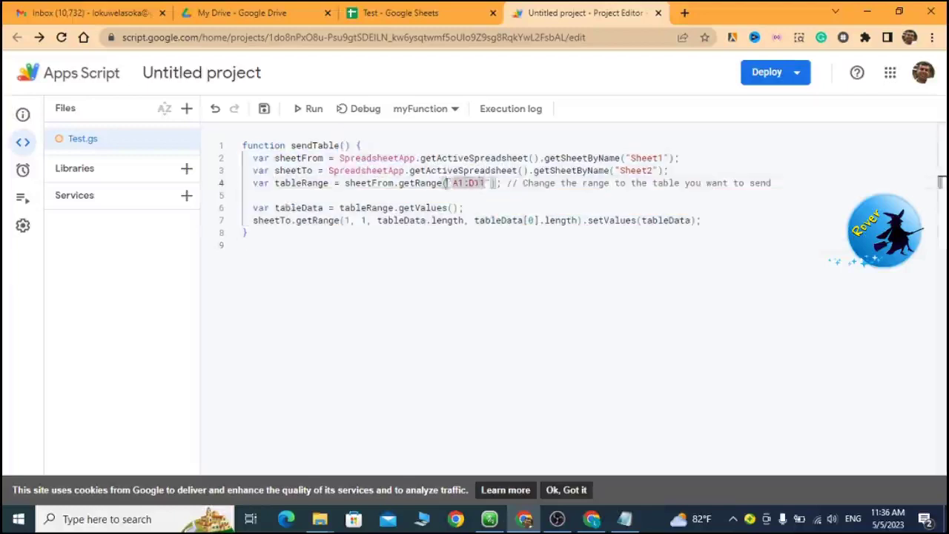
click(407, 14)
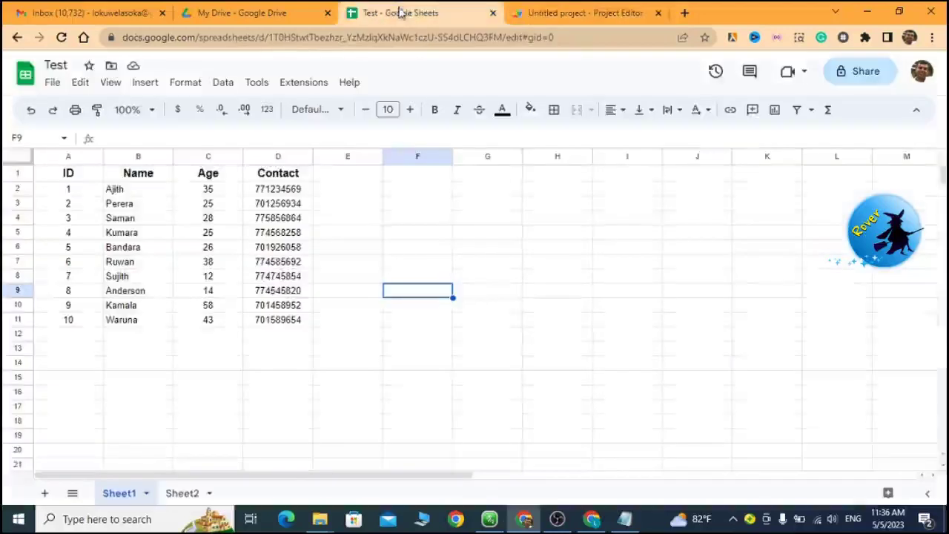
Confirm the table occupies A1:D11, then save the Apps Script project containing sendTable.
drag(86, 175, 282, 330)
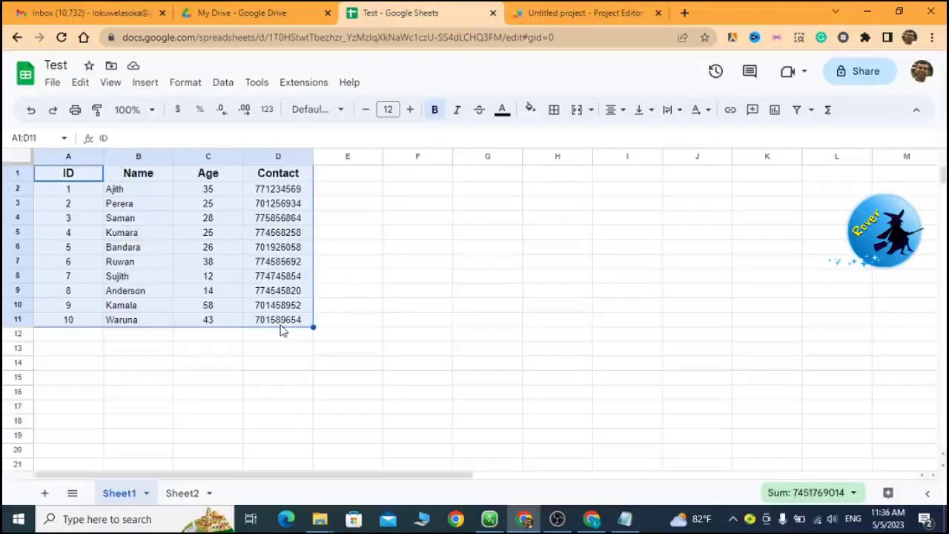
click(601, 14)
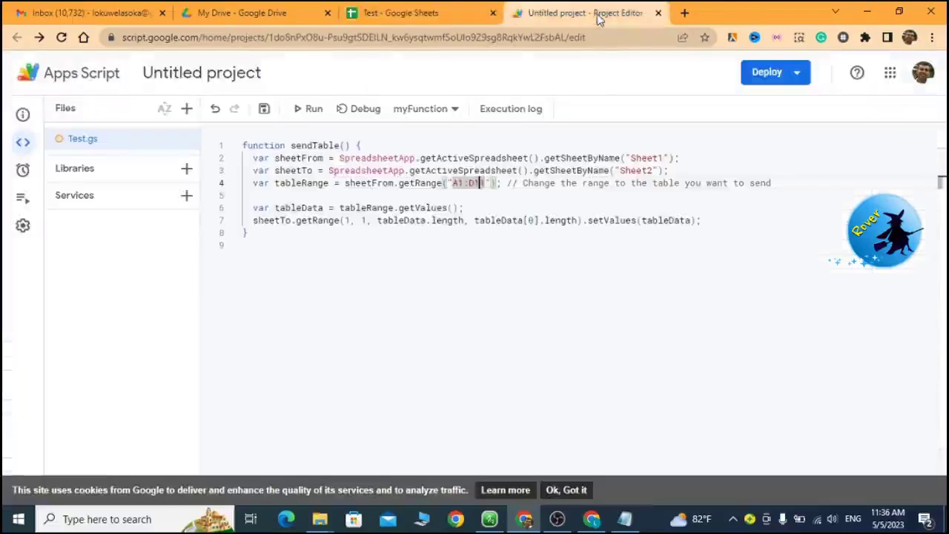
click(491, 242)
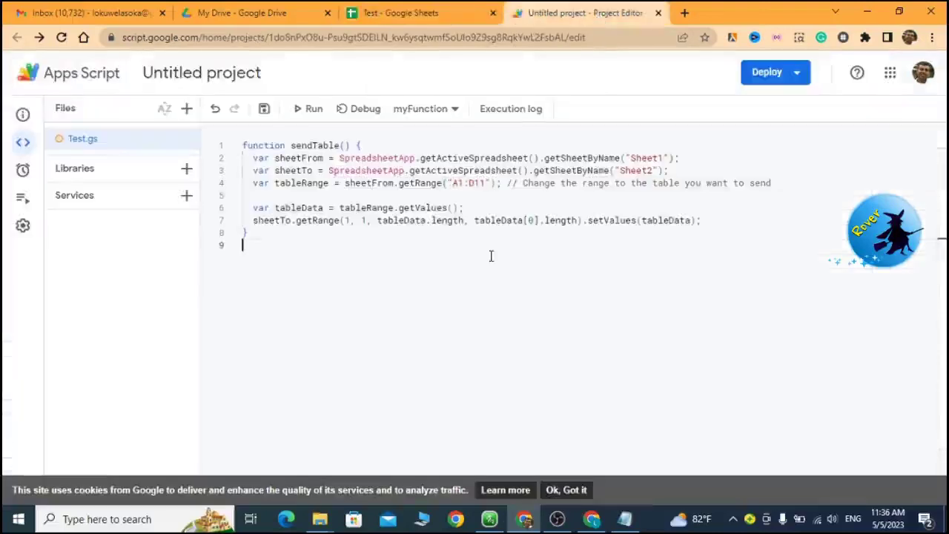
click(264, 109)
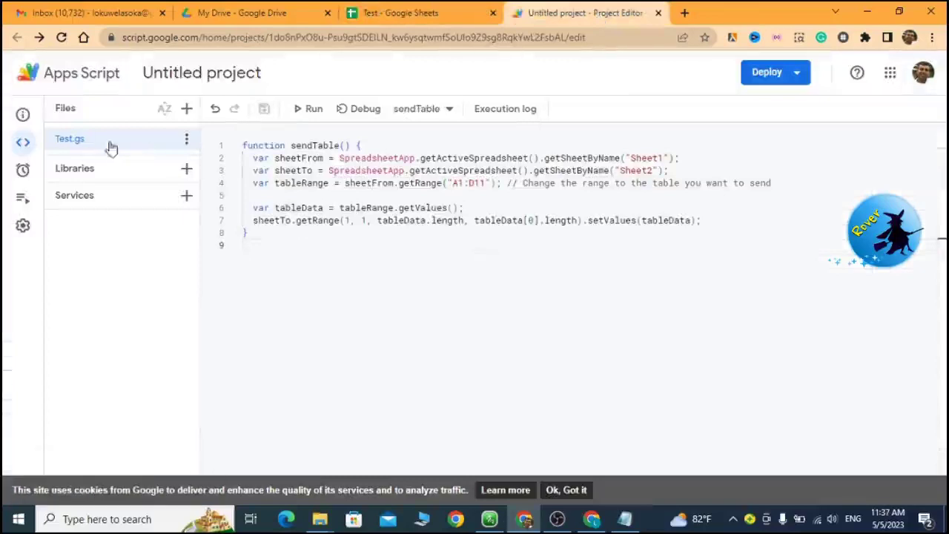
Run sendTable in Apps Script, then return to the Test spreadsheet.
click(310, 115)
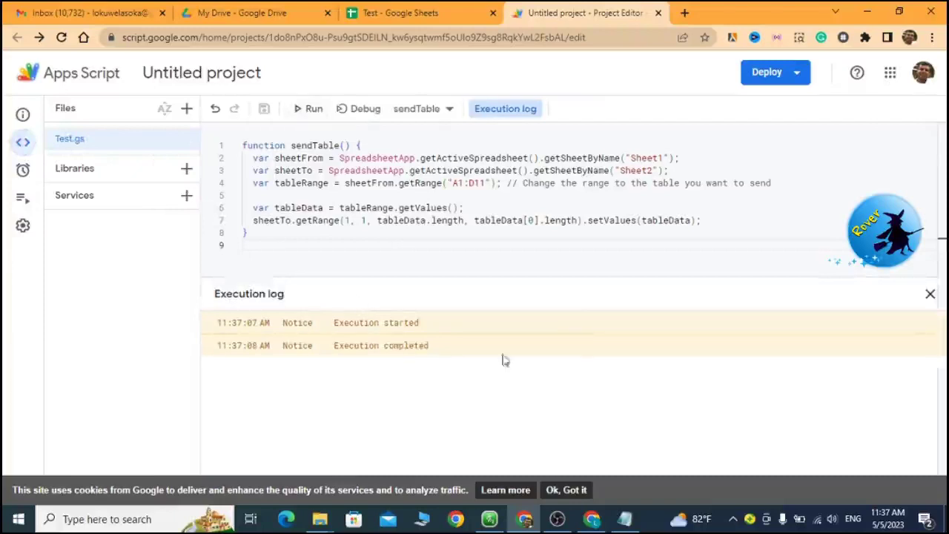
click(375, 14)
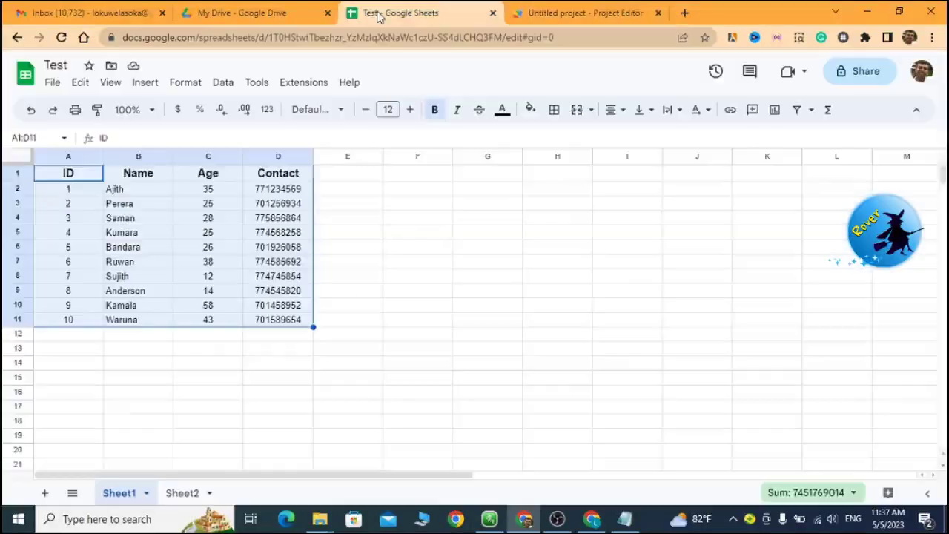
Check the copied table on Sheet2, delete A1:E14, and return to Sheet1.
click(124, 393)
click(184, 497)
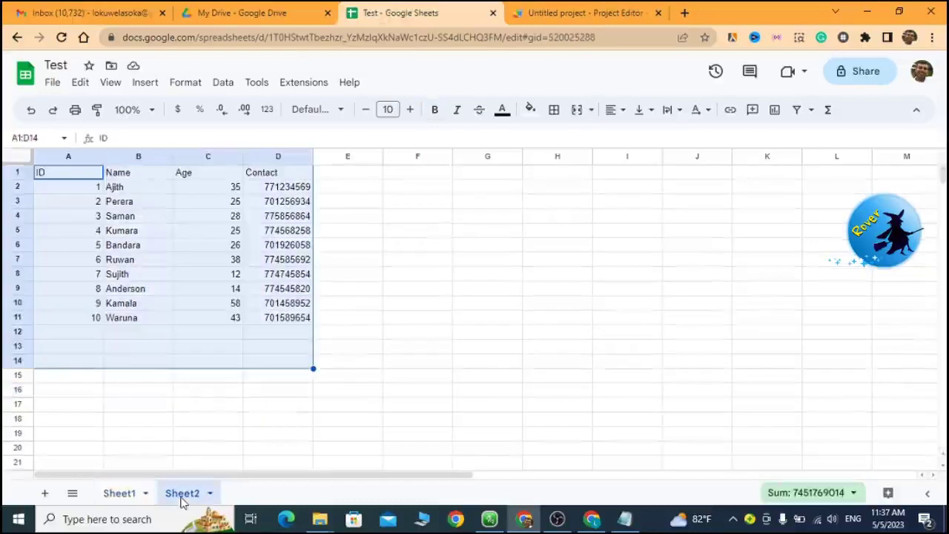
click(312, 379)
drag(322, 360, 54, 173)
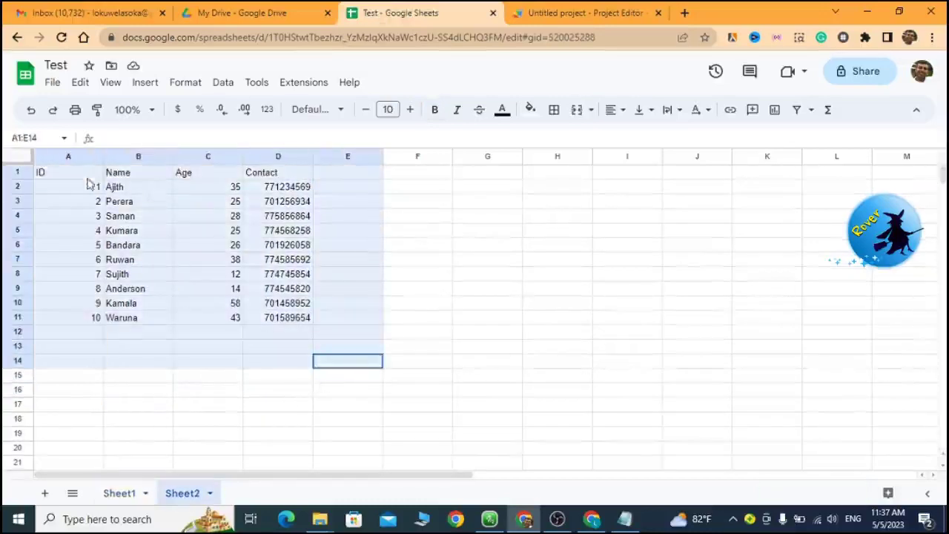
key(Delete)
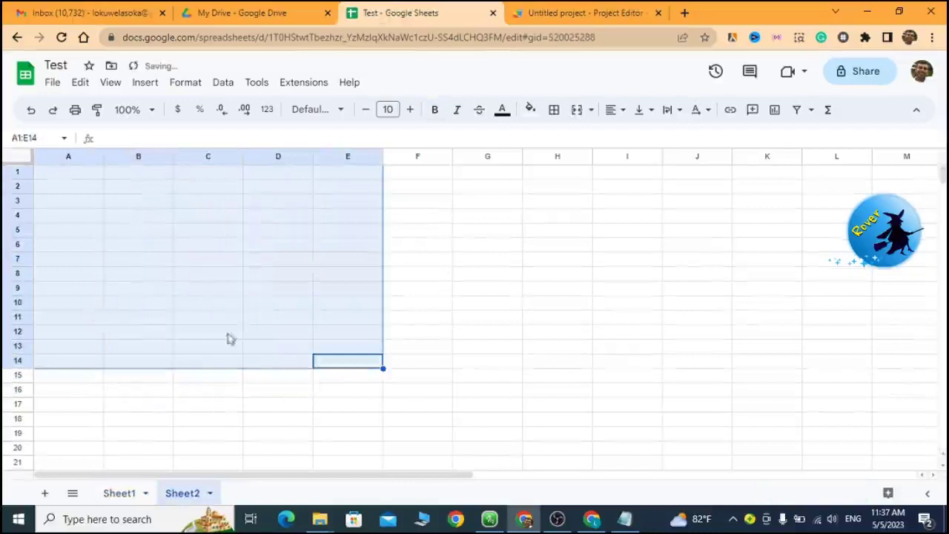
click(421, 319)
click(117, 501)
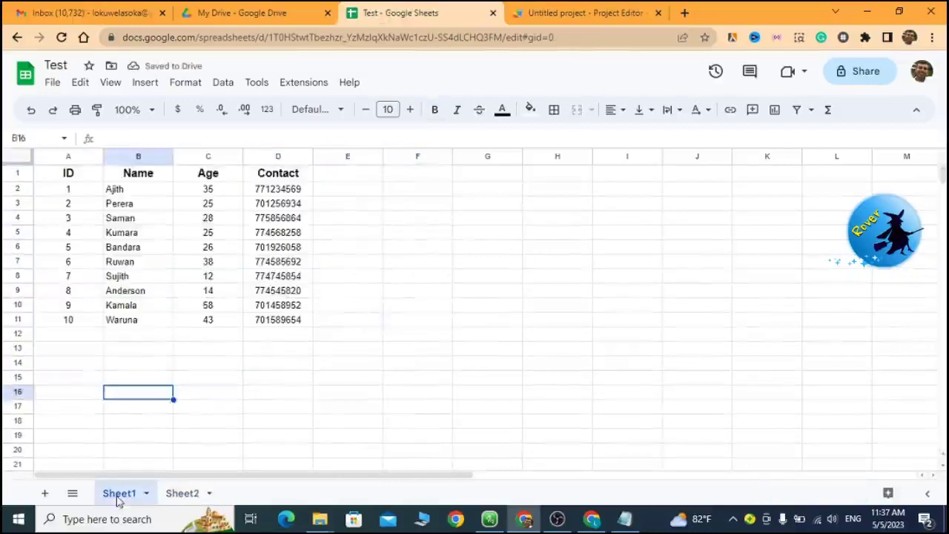
Insert a new drawing and draw a rounded rectangle on its canvas.
click(400, 293)
click(146, 81)
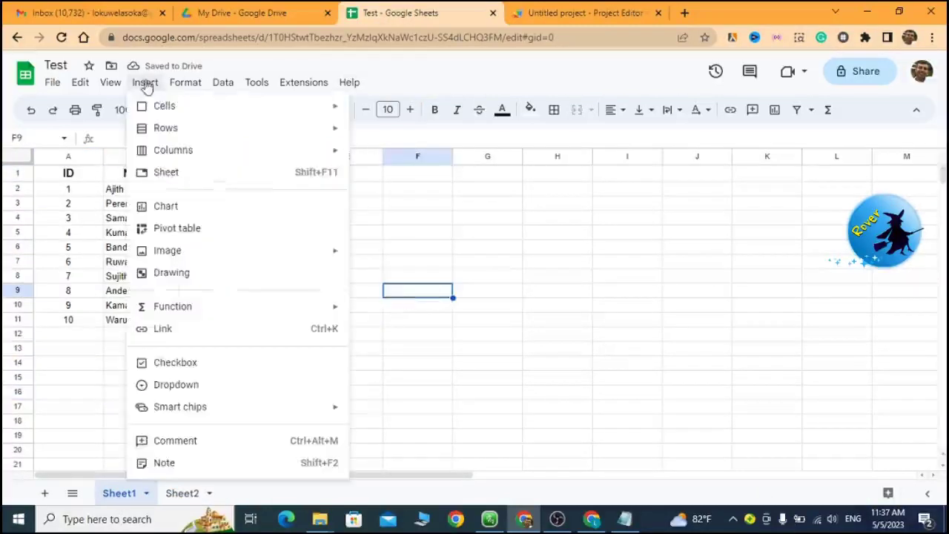
click(178, 274)
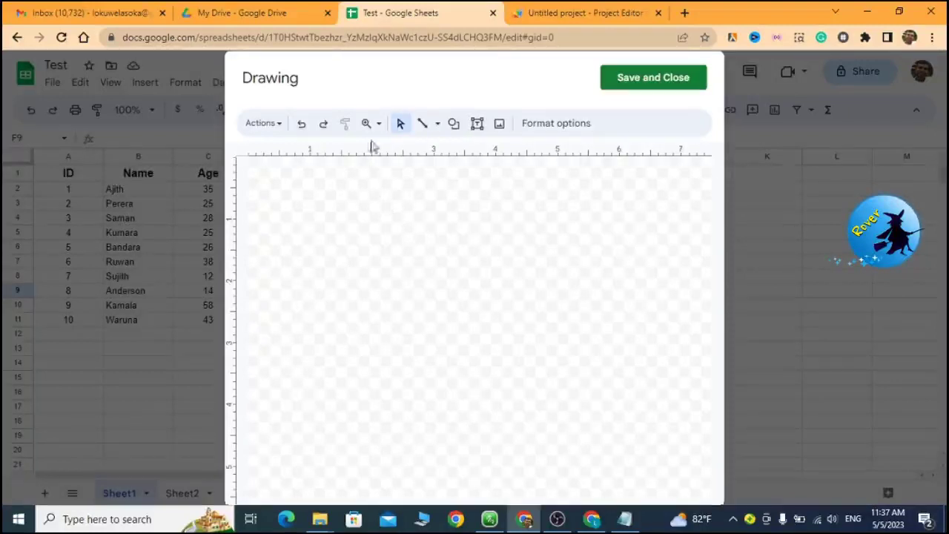
click(455, 126)
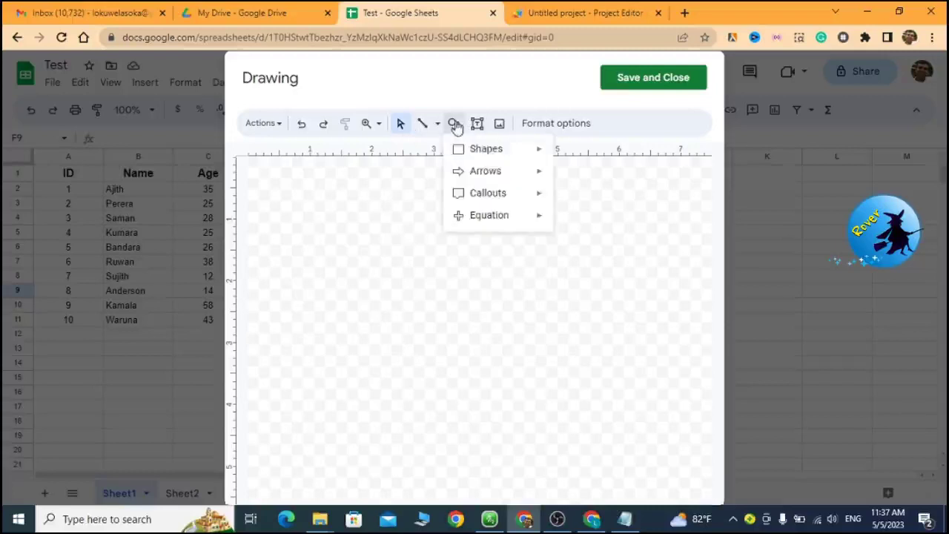
mouse_move(493, 156)
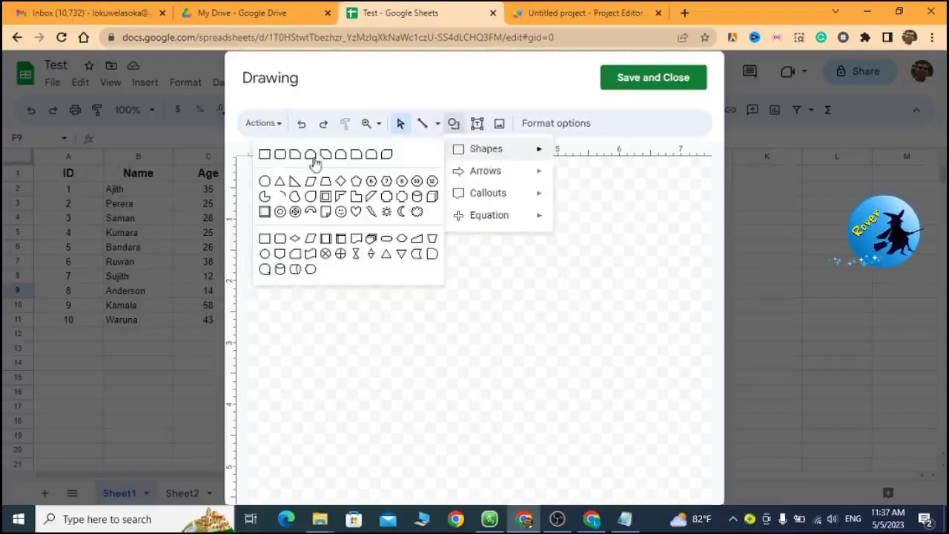
click(265, 154)
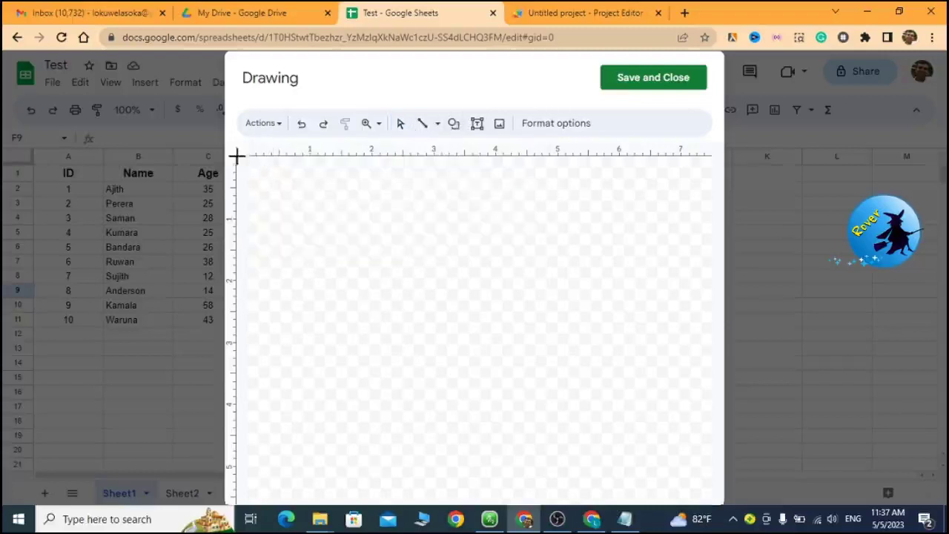
drag(238, 158, 433, 208)
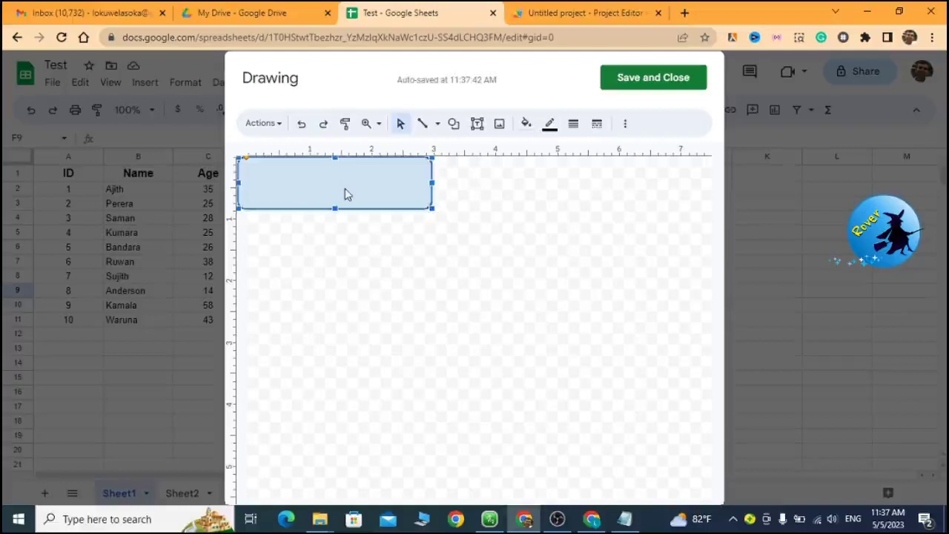
Label the shape 'Move Table to Sheet 2' and save the drawing onto Sheet1.
double_click(345, 194)
text(Mov)
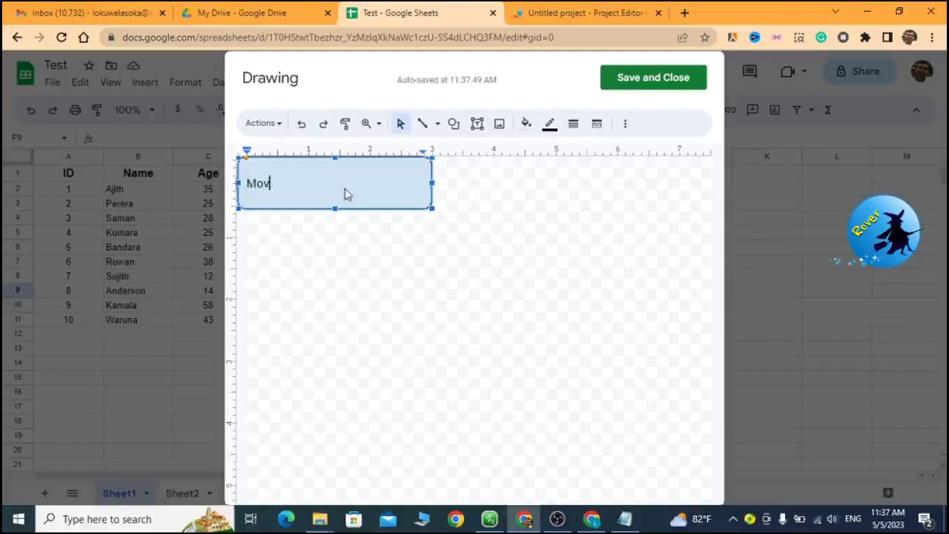
text(e Table to)
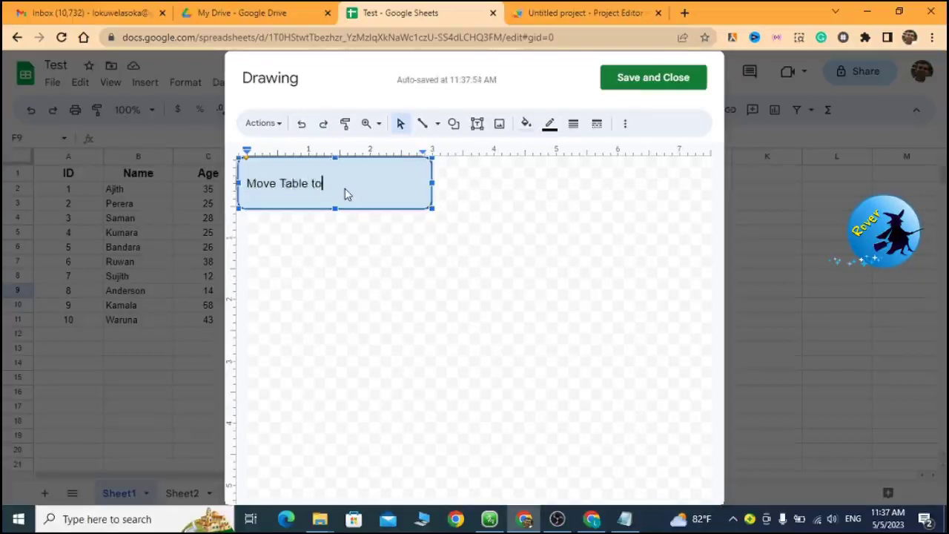
text(hee)
key(Escape)
mouse_move(425, 207)
mouse_down()
mouse_move(475, 220)
mouse_move(467, 214)
mouse_up()
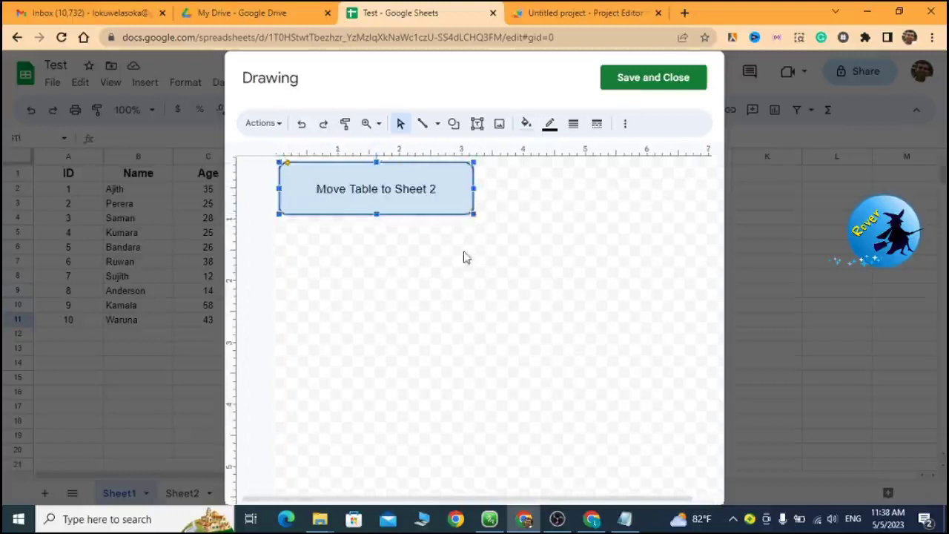
click(464, 254)
click(658, 80)
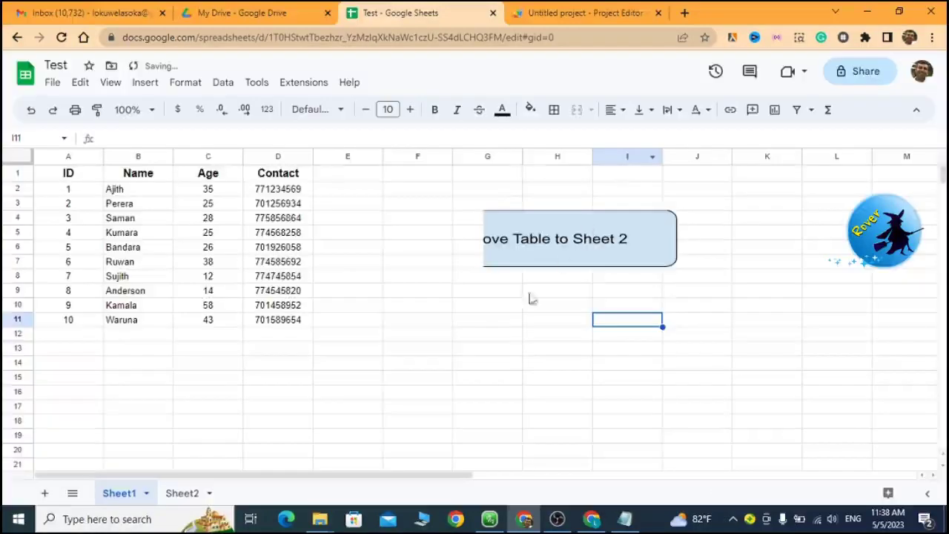
Assign the sendTable script to the 'Move Table to Sheet 2' drawing.
click(513, 310)
click(540, 255)
click(750, 289)
click(628, 334)
click(687, 236)
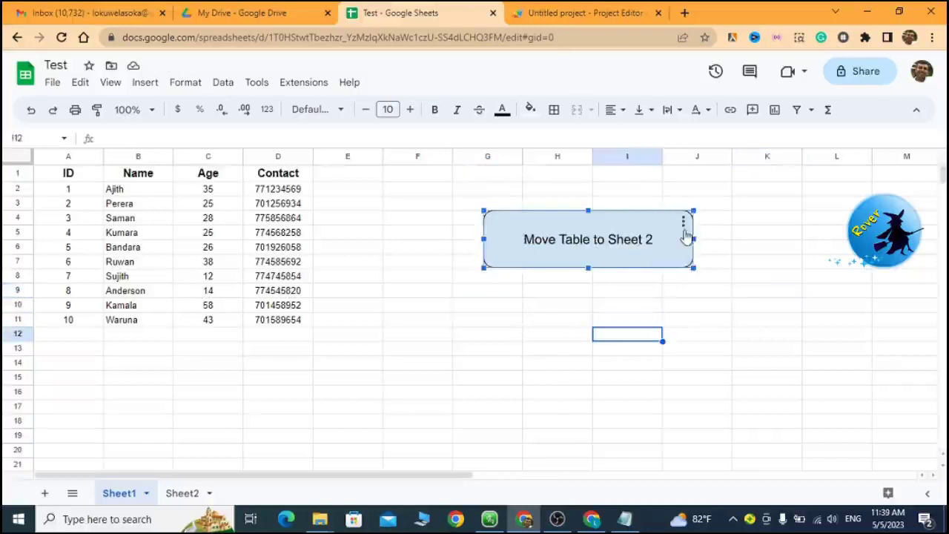
click(684, 224)
click(728, 289)
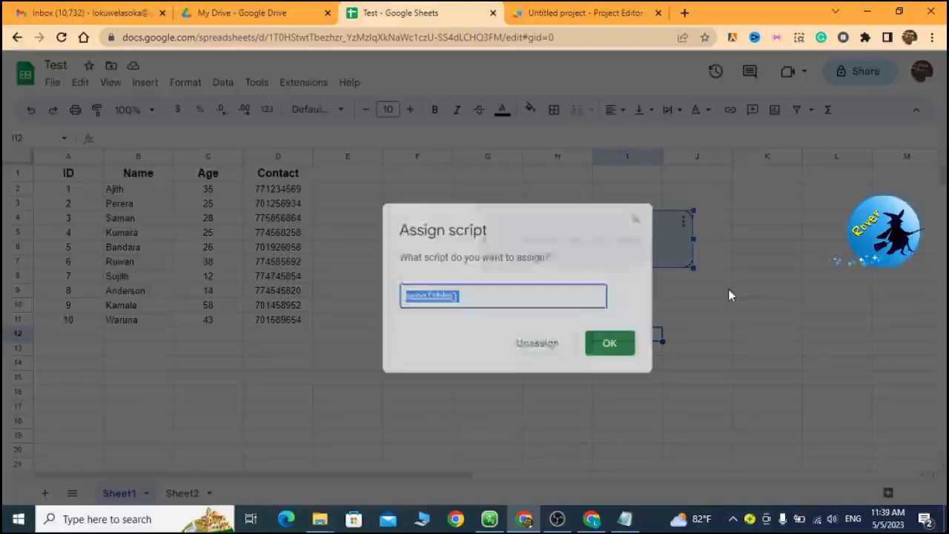
click(538, 300)
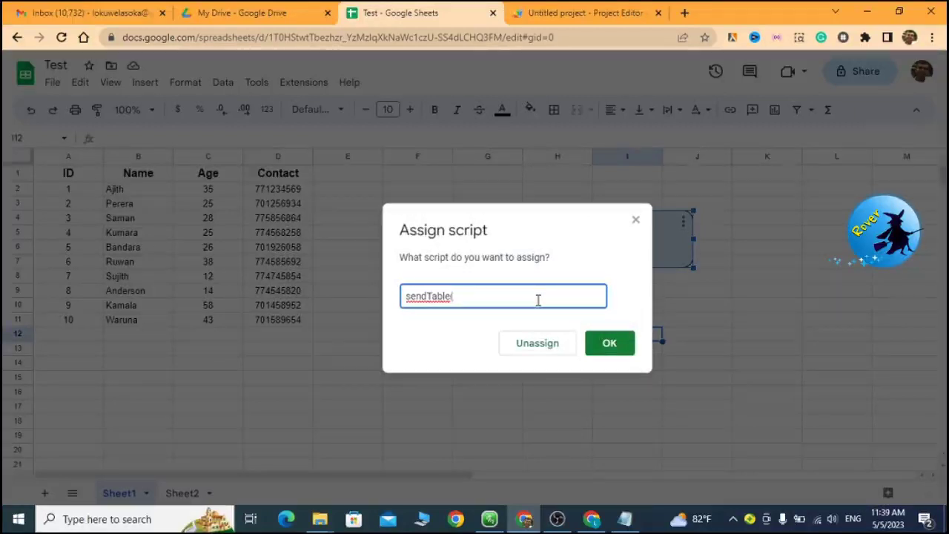
click(593, 350)
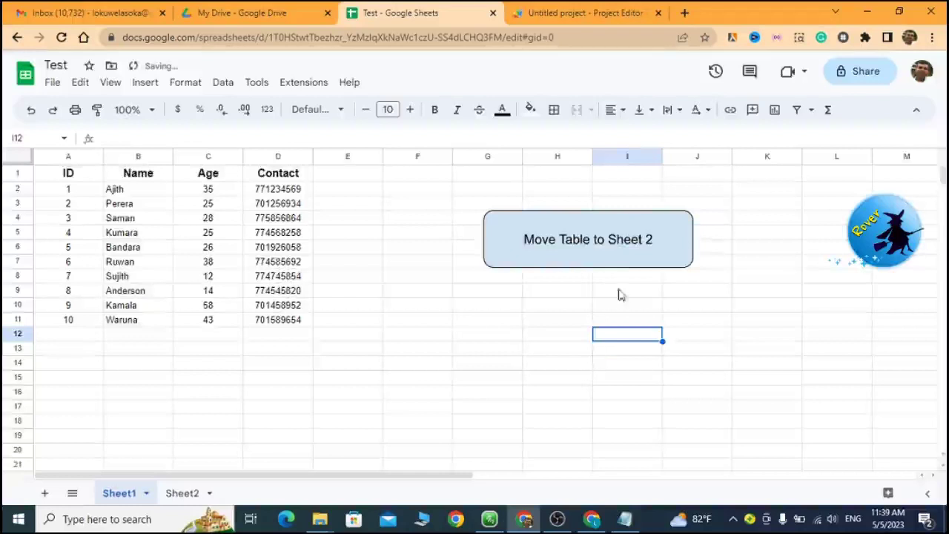
Click the 'Move Table to Sheet 2' button, check the table in Sheet2, clear A1:E12, return to Sheet1.
click(623, 261)
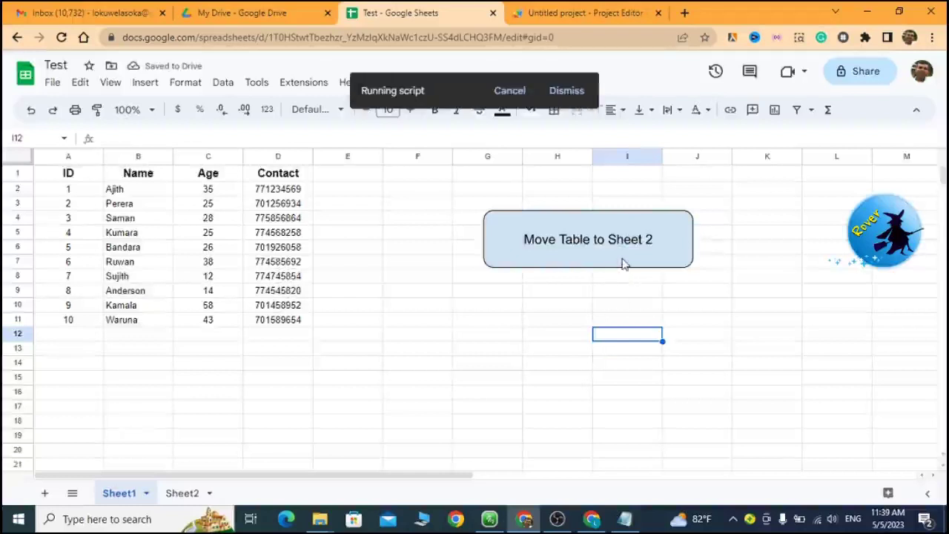
click(175, 496)
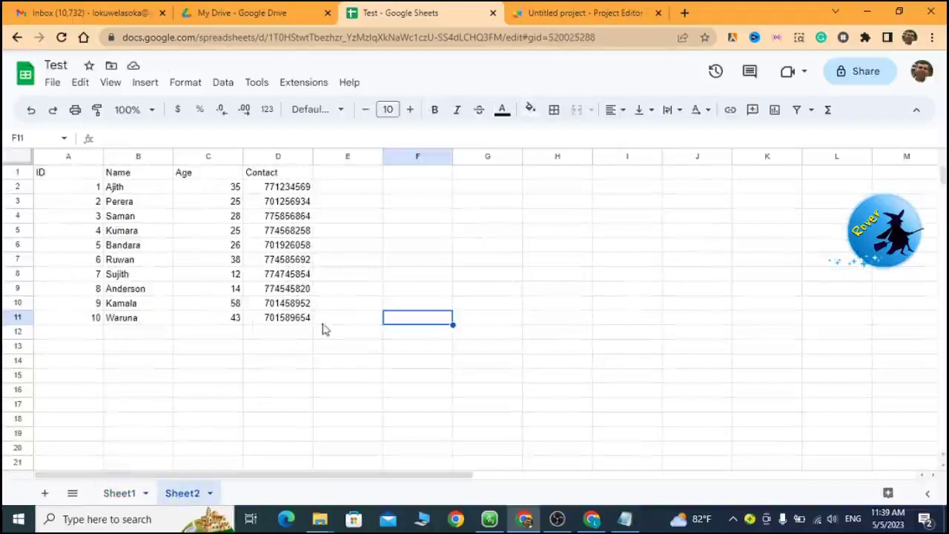
drag(258, 280, 6, 199)
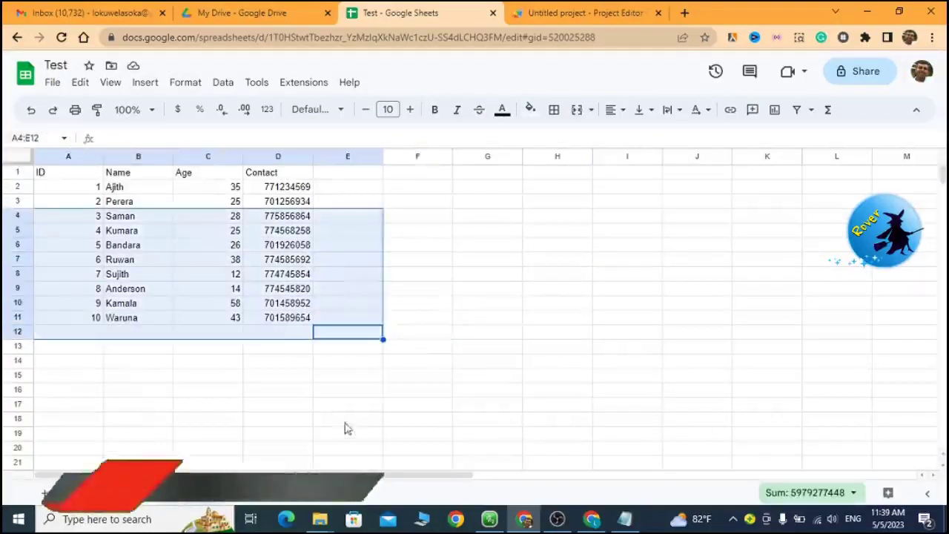
drag(348, 330, 51, 172)
key(Delete)
click(200, 375)
click(97, 493)
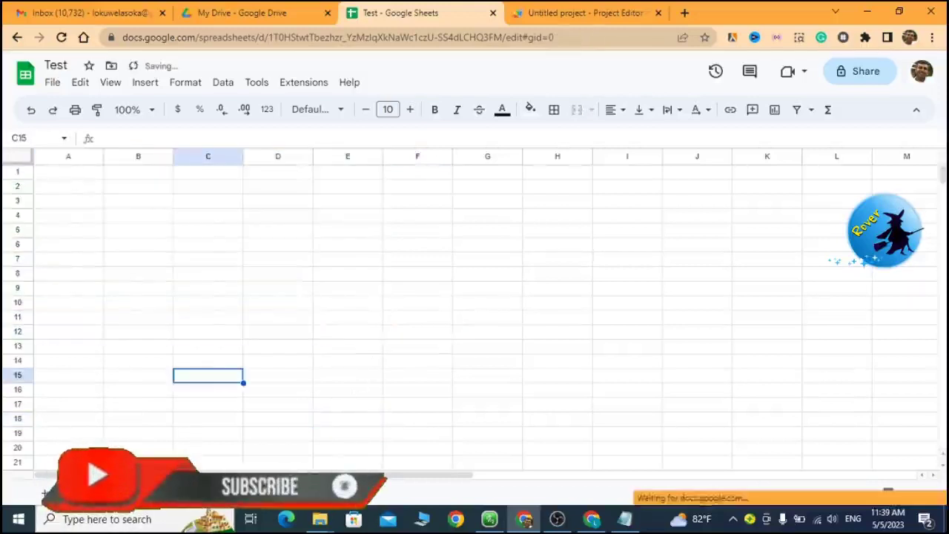